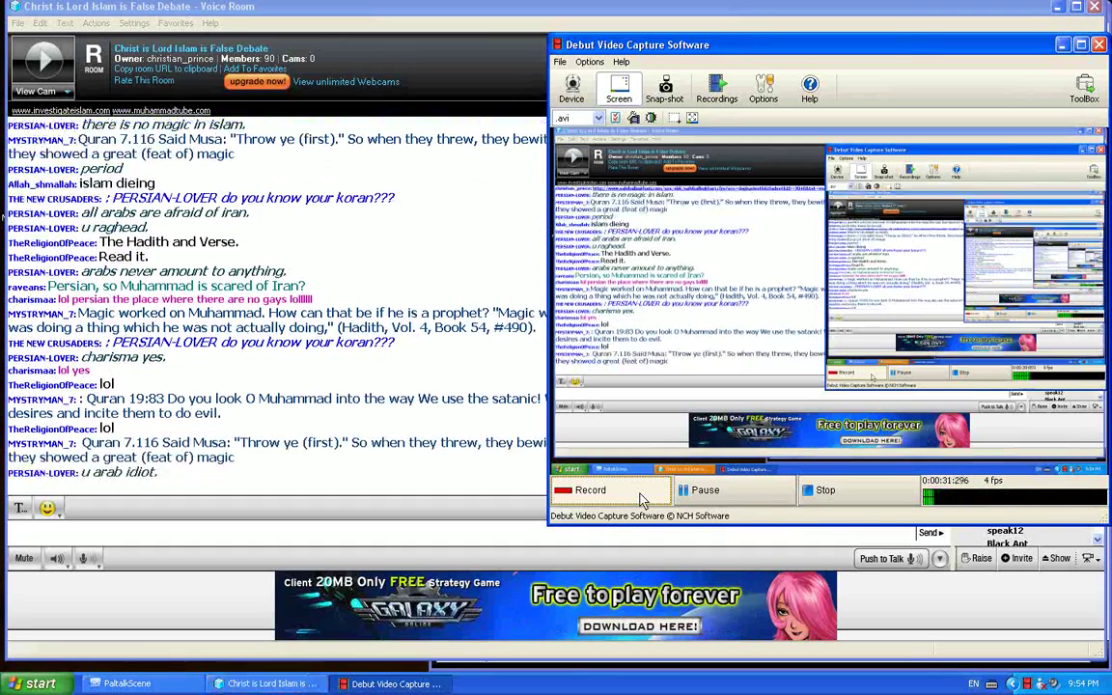
Minimize the Debut Video Capture window to reveal the Paltalk debate room chat and member list.
click(642, 499)
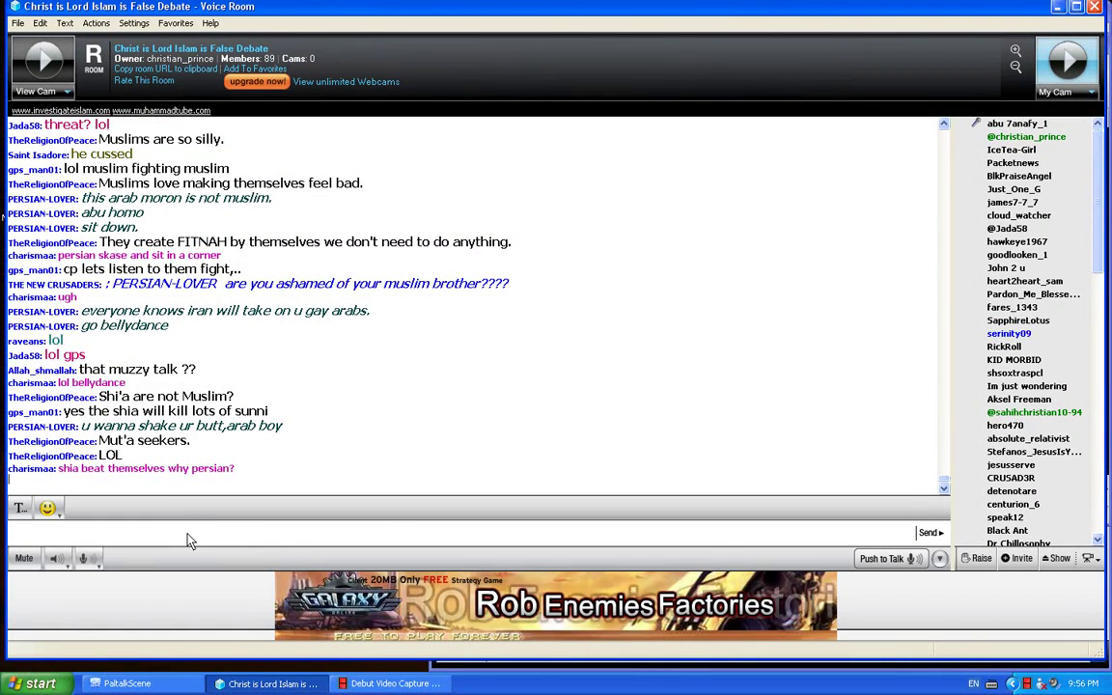
text(Muta is in)
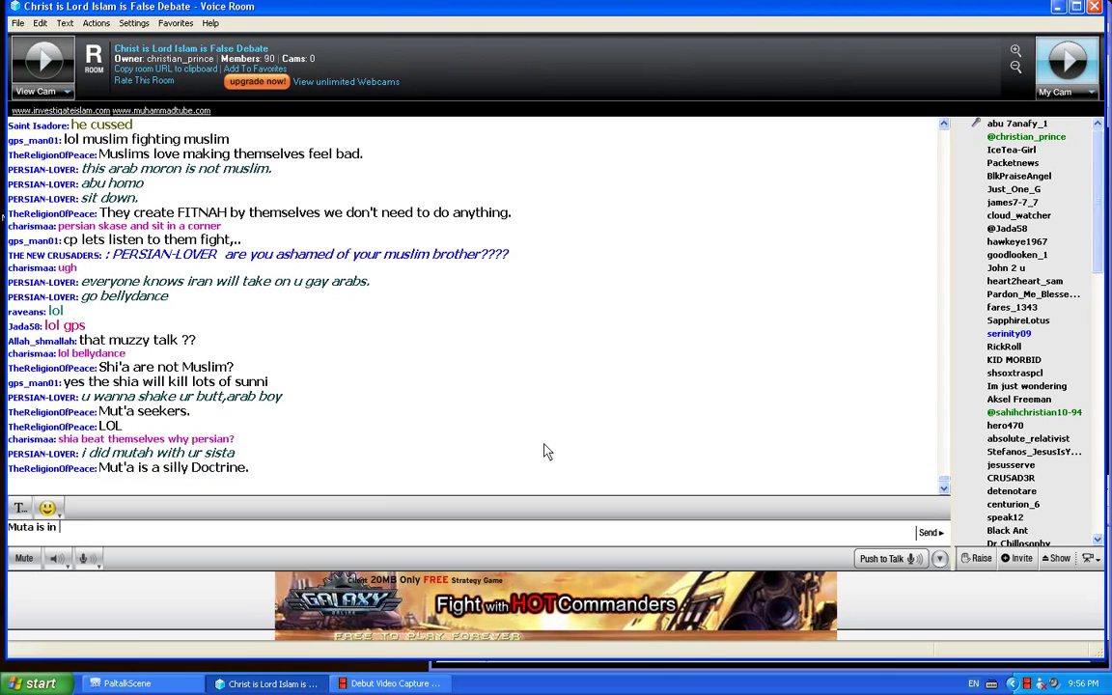
text( the Quran)
key(Return)
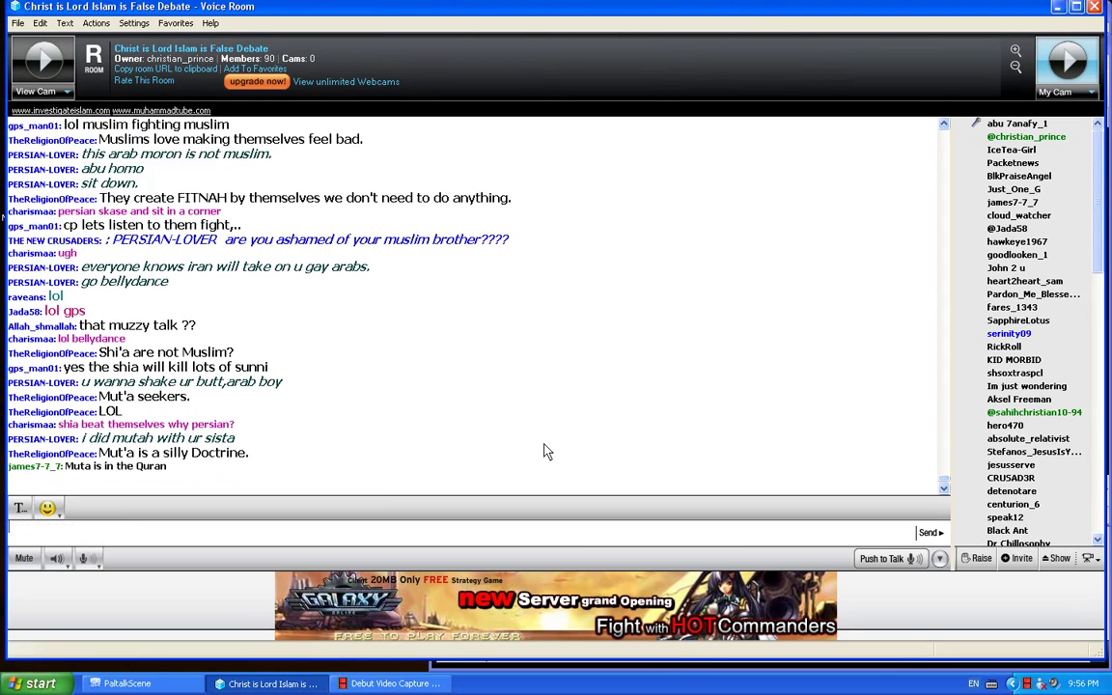
text(and Muham)
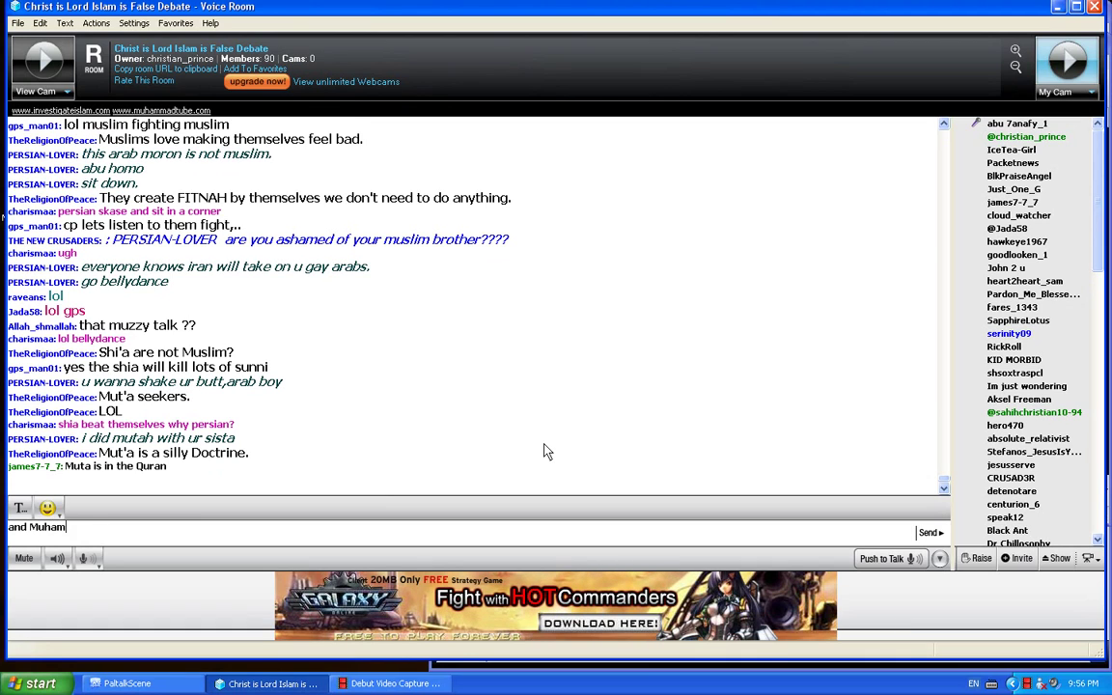
text(mad raped )
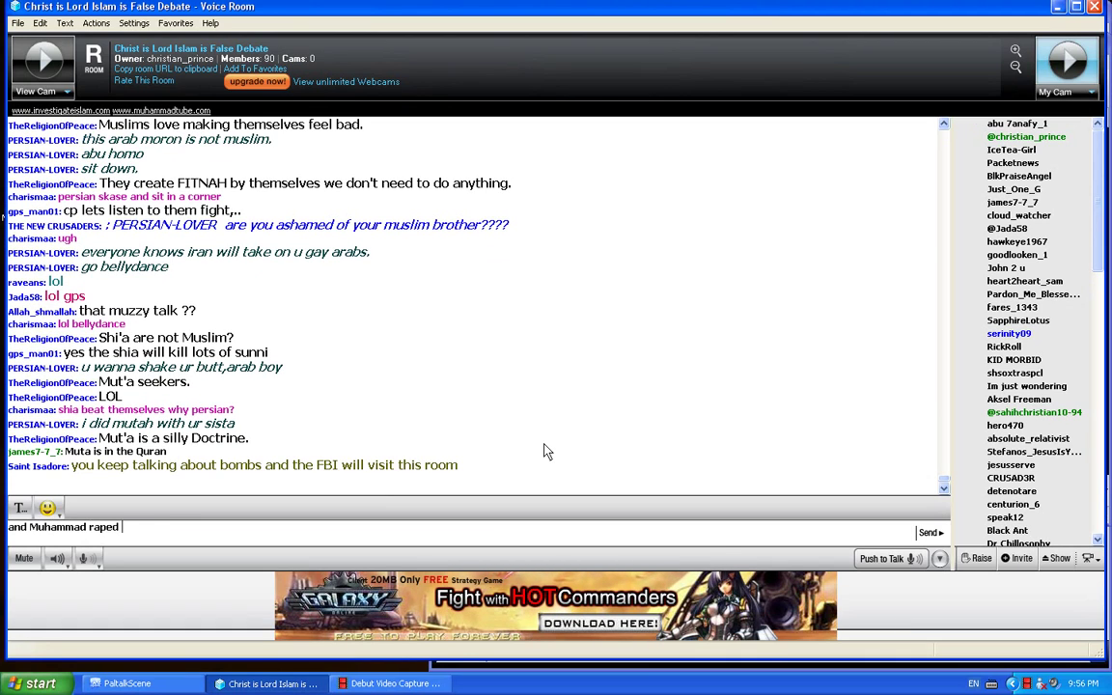
text(Aisha )
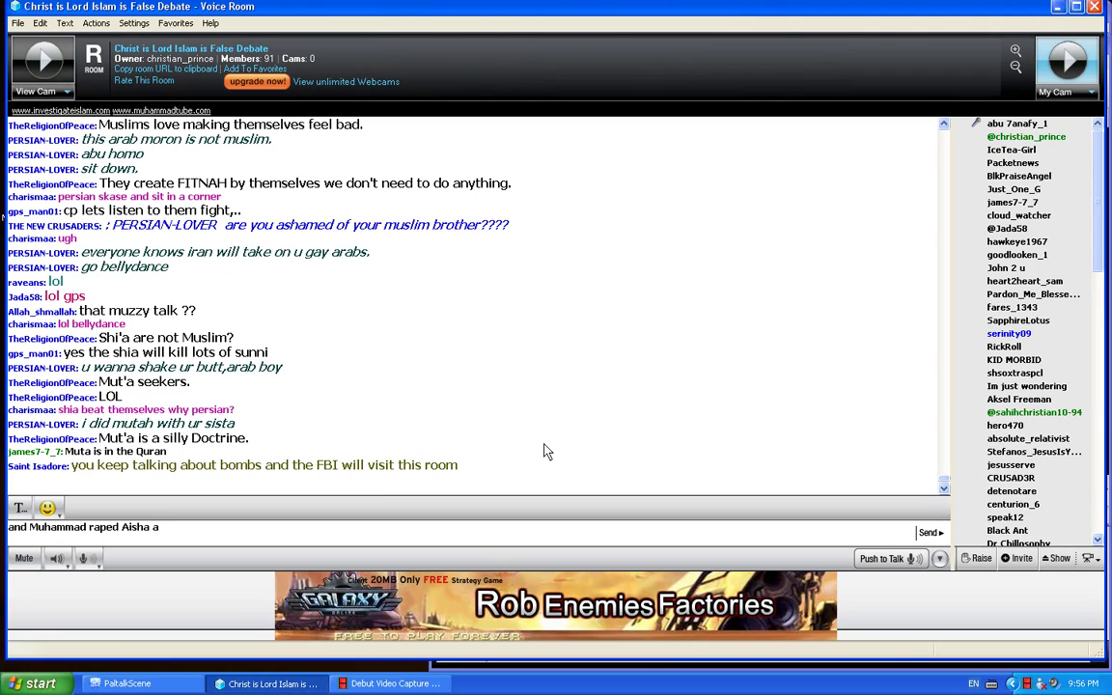
text(at 9)
key(Return)
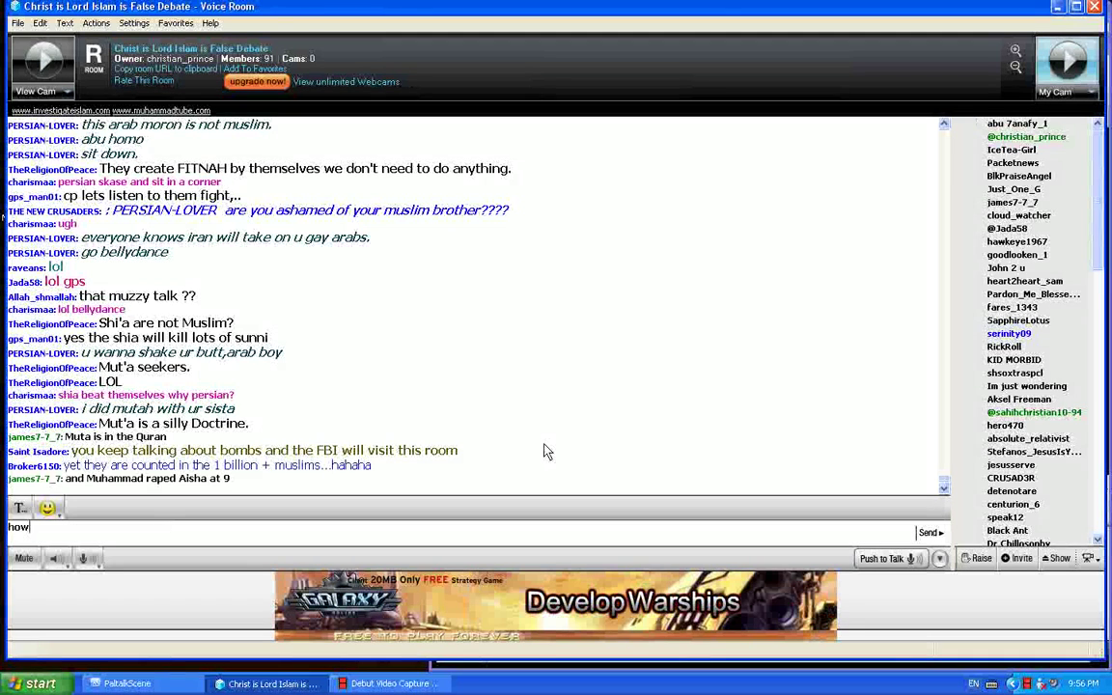
text(how are you)
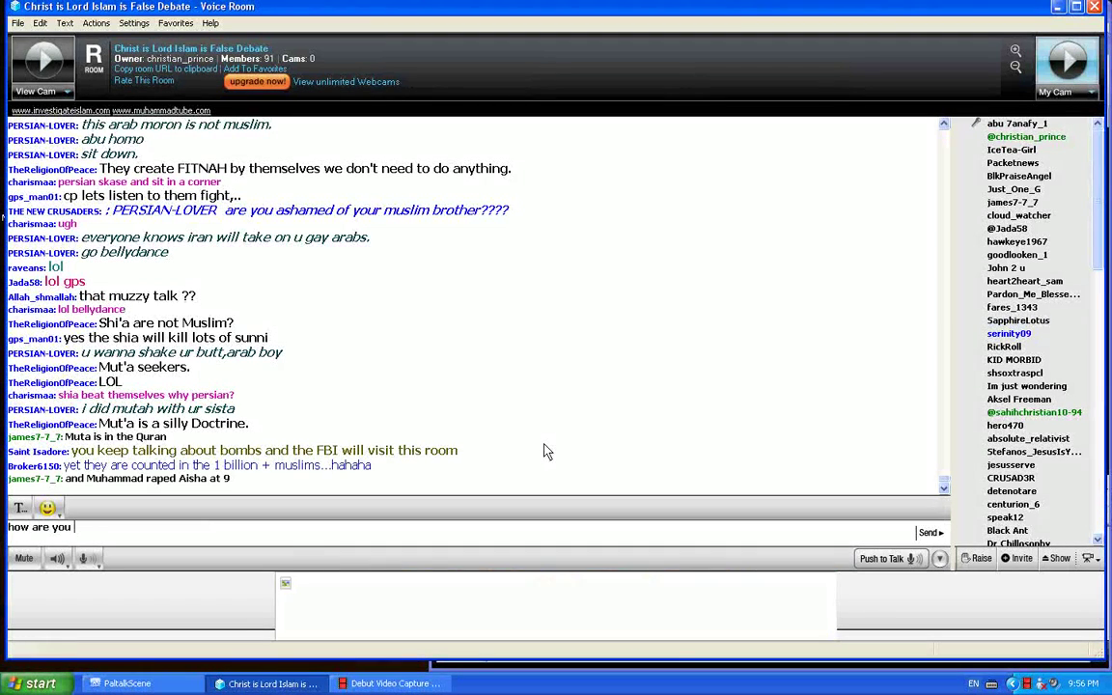
text( any better?)
key(Return)
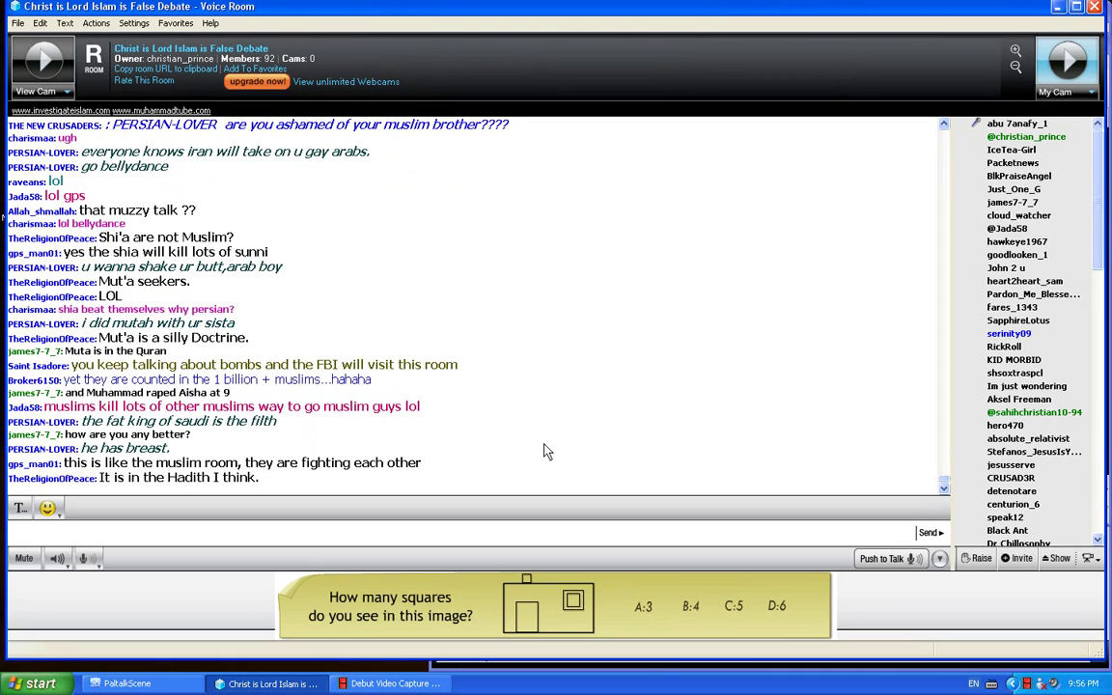
text(Muhamma)
text(d married)
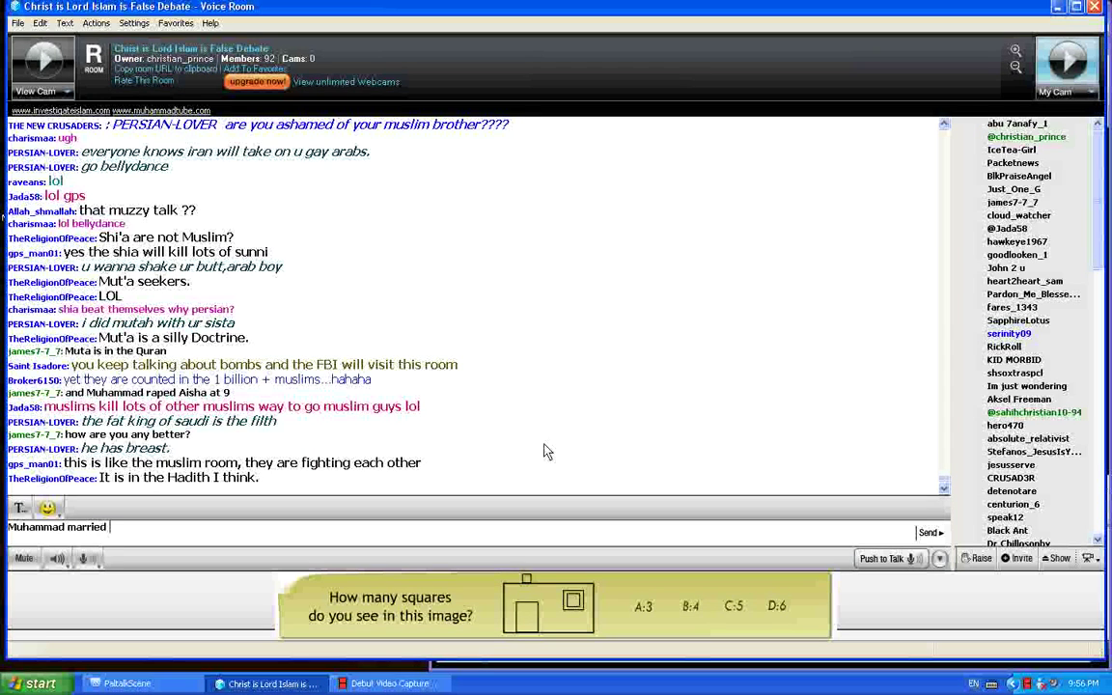
text( Aisha at 6)
key(Return)
text(and molested her from )
text(6-9)
key(Return)
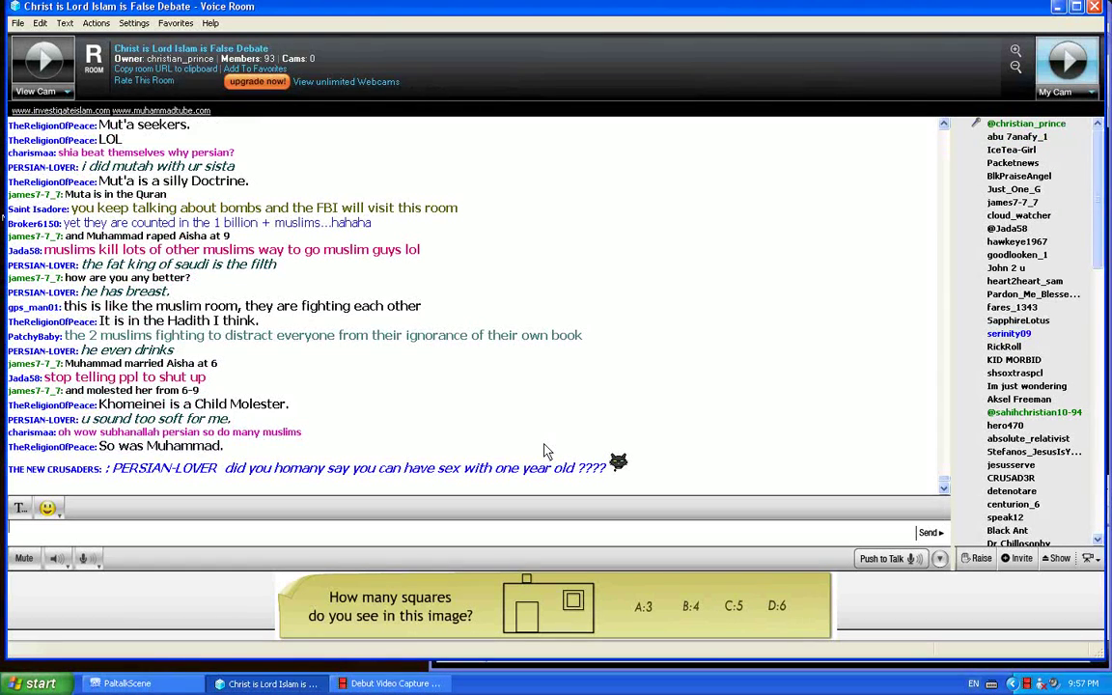
click(391, 683)
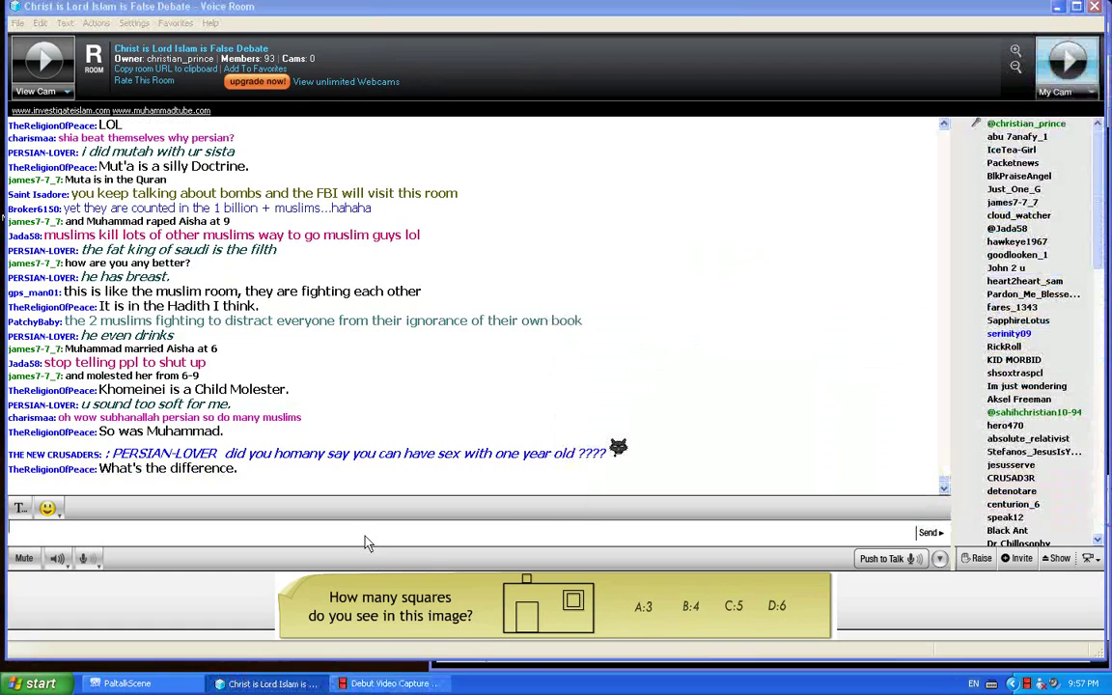
click(367, 543)
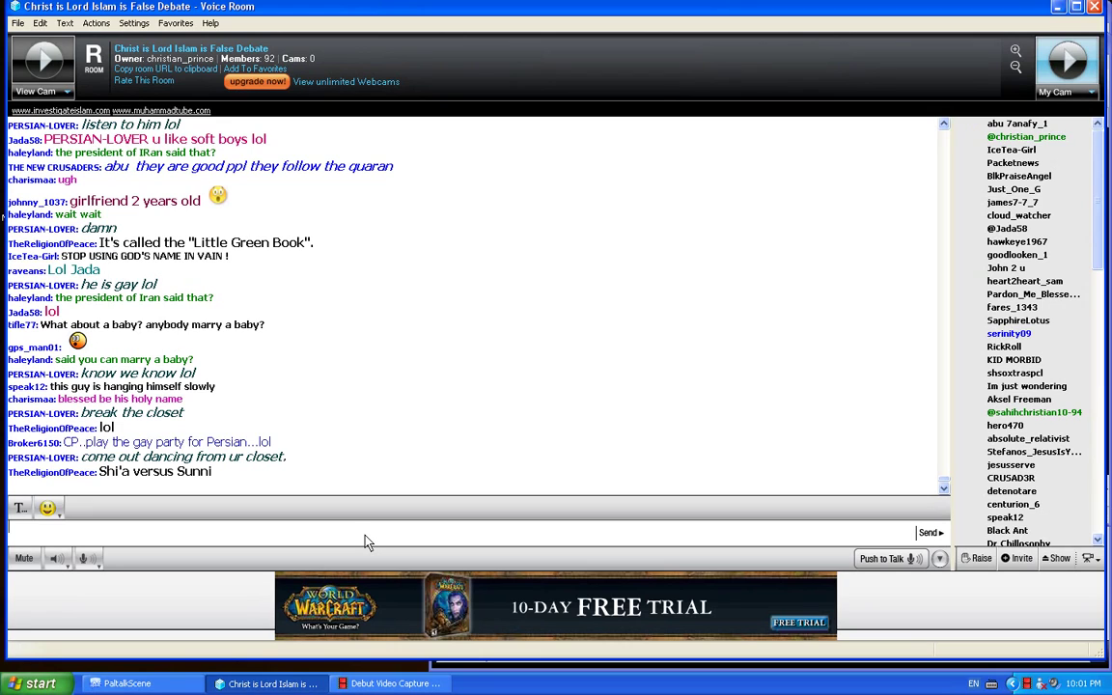
text(th)
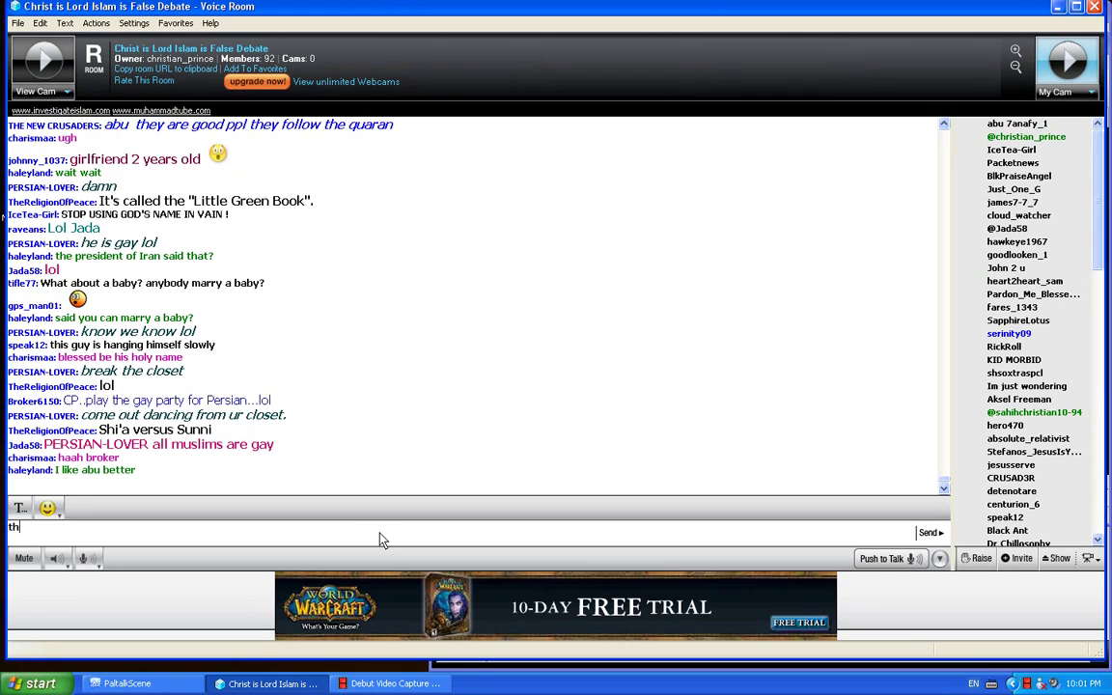
text(is is li)
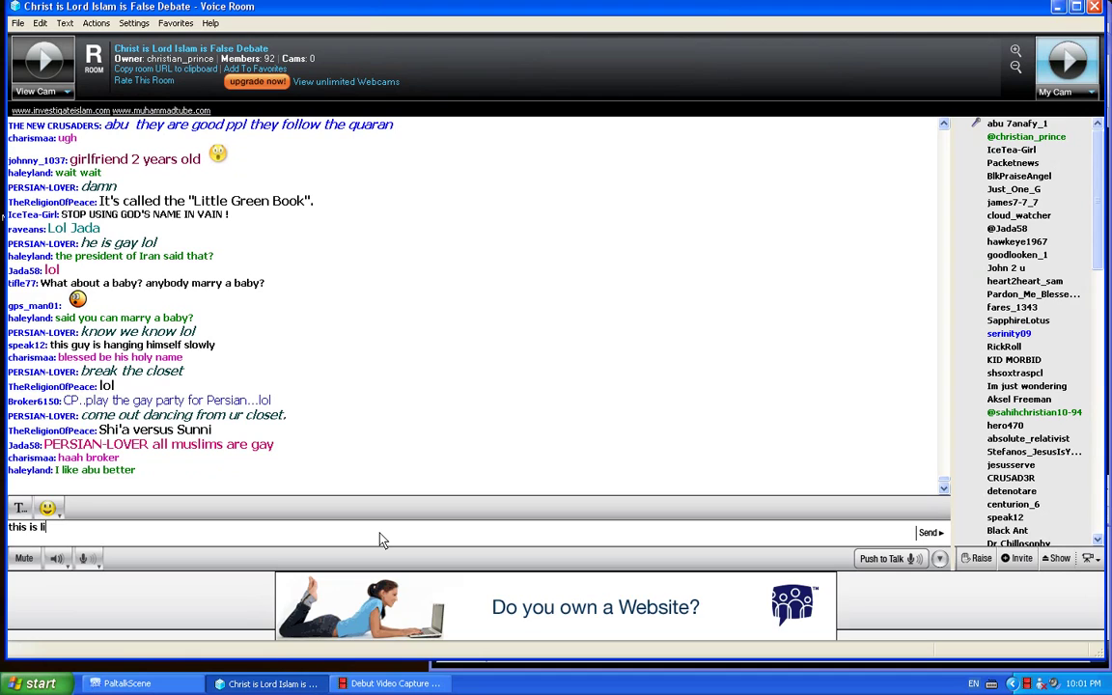
text(ke bevis and but)
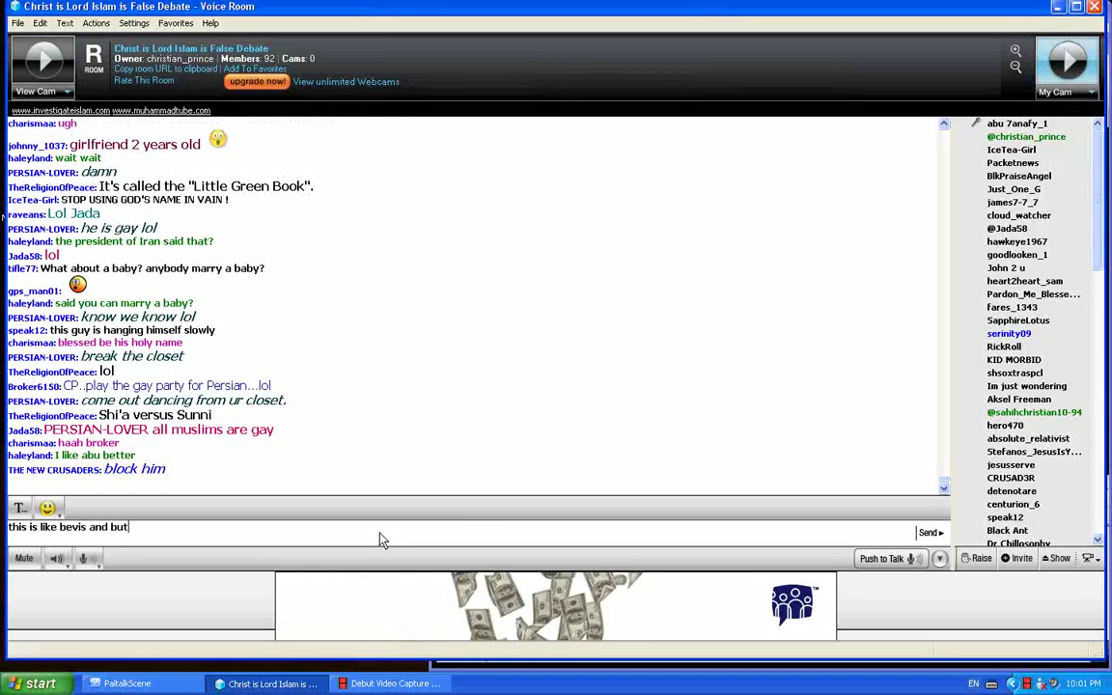
text(thead of Islam)
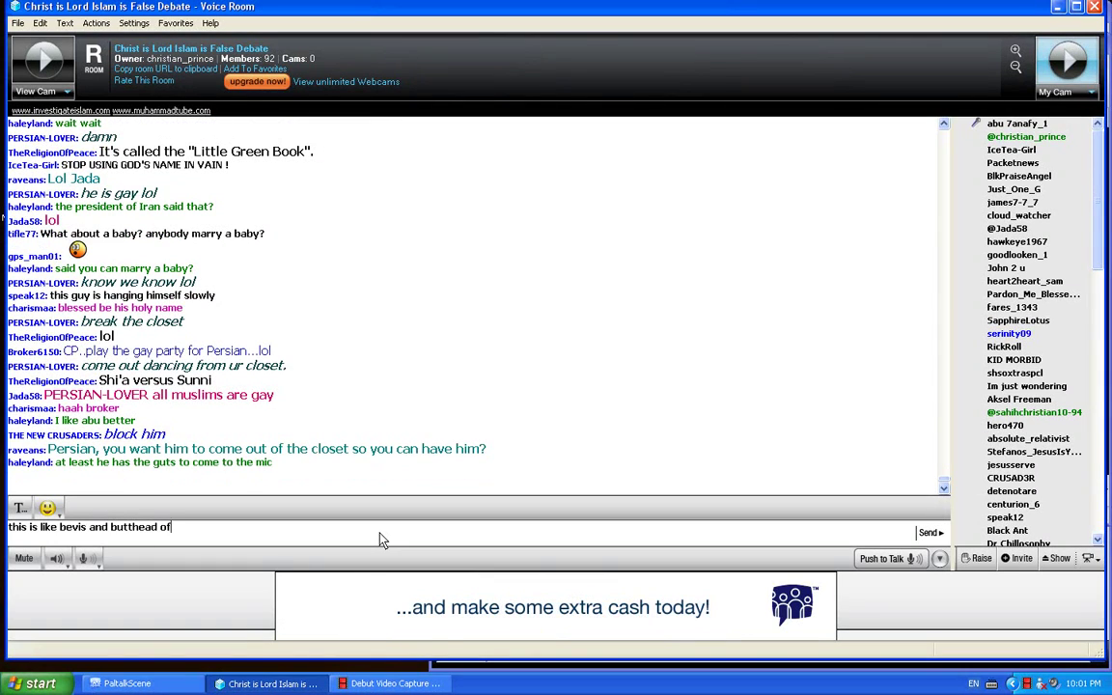
Send the message "this is like bevis and butthead of Islam" to the debate room.
key(Return)
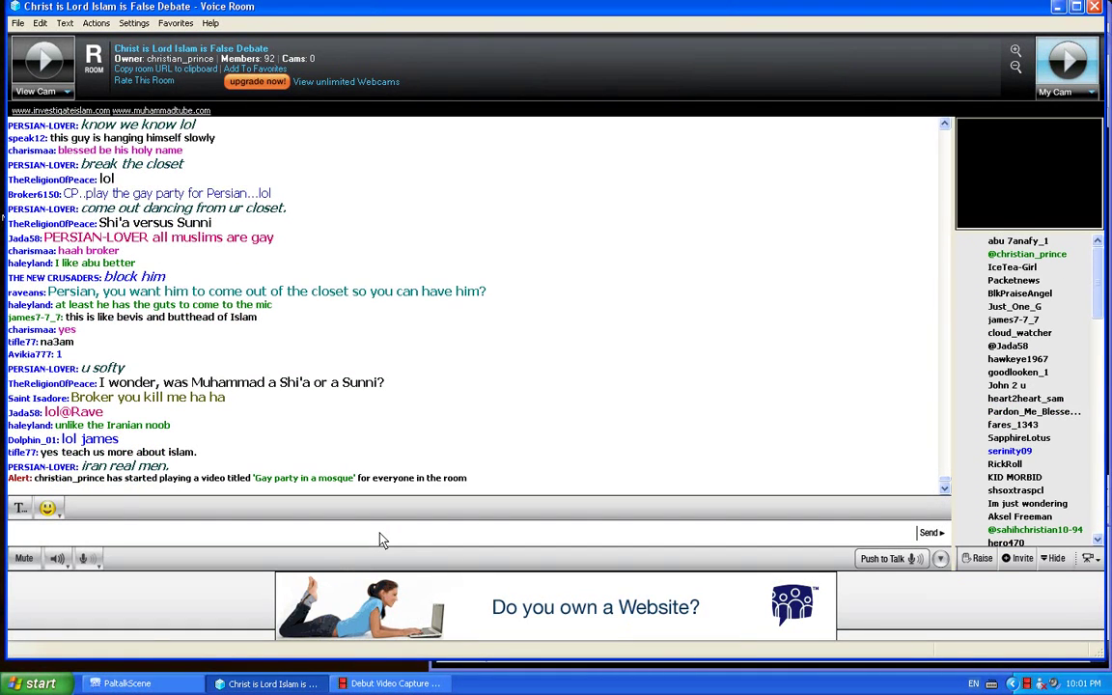
click(389, 683)
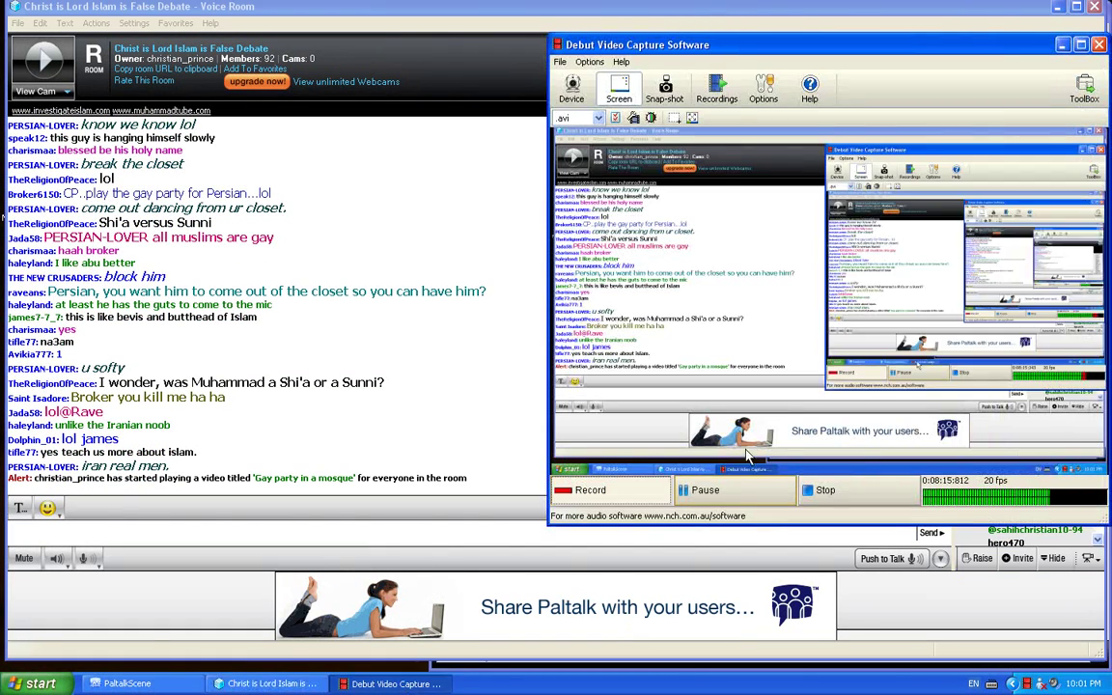
click(579, 489)
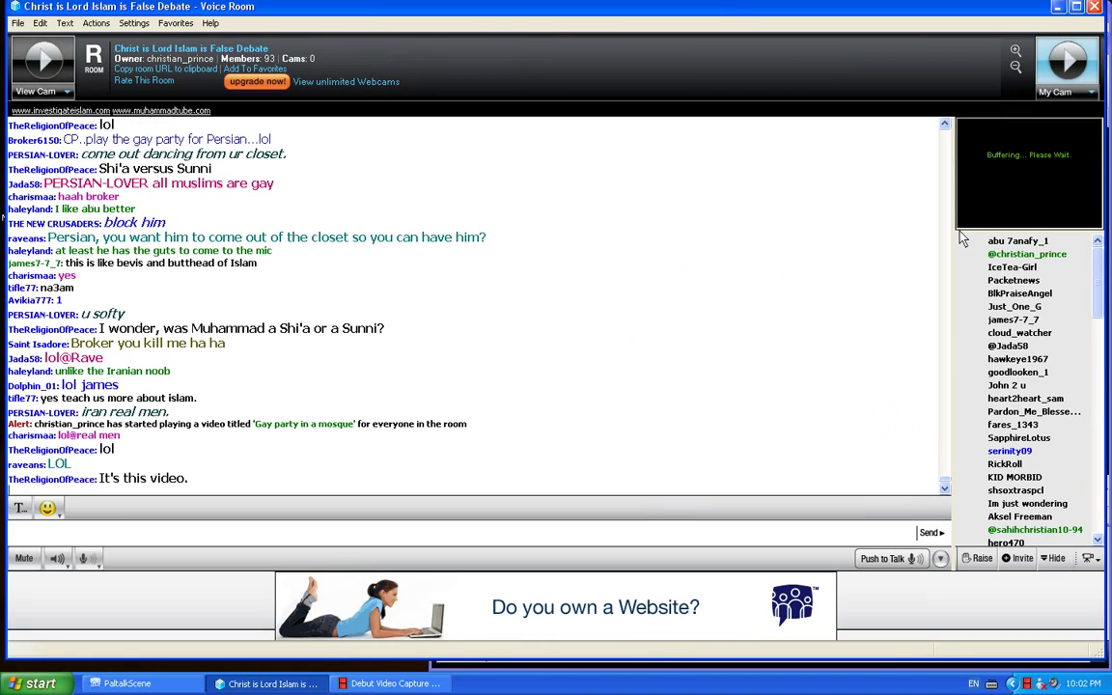
drag(962, 238, 696, 440)
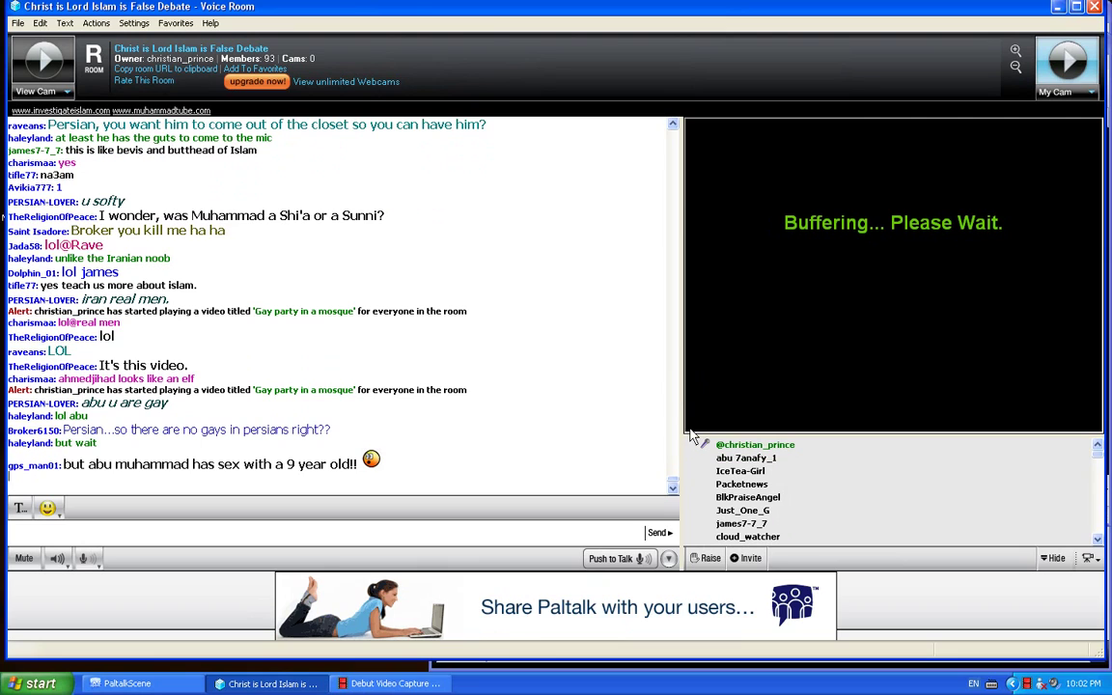
mouse_move(929, 171)
mouse_down()
mouse_move(644, 486)
mouse_move(520, 527)
mouse_up()
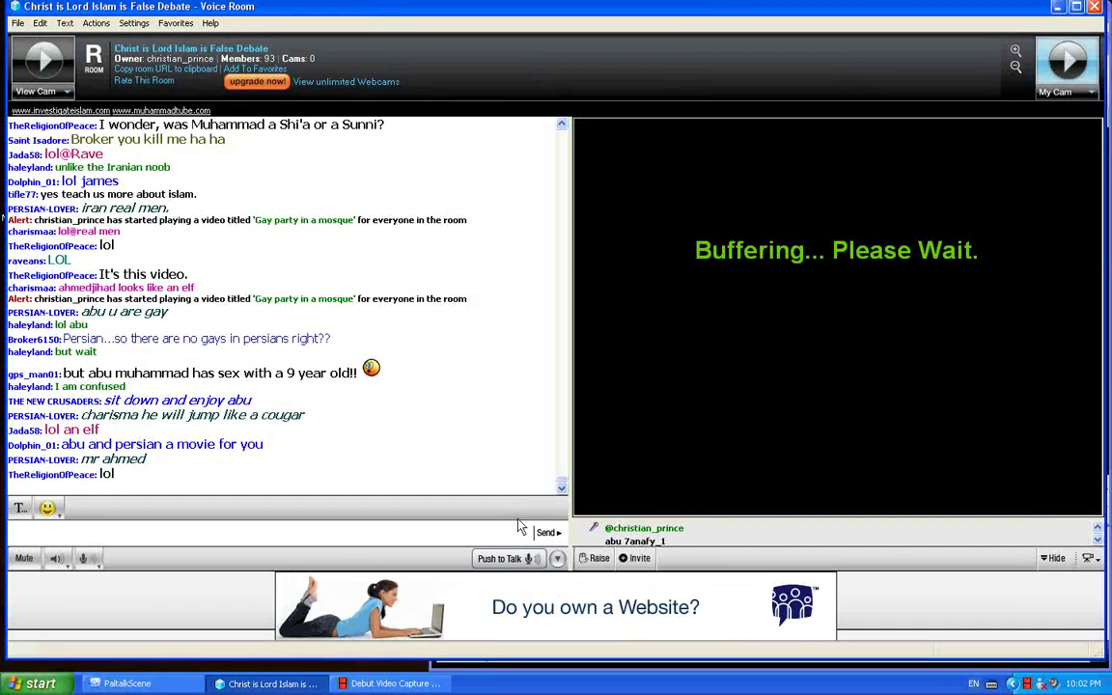